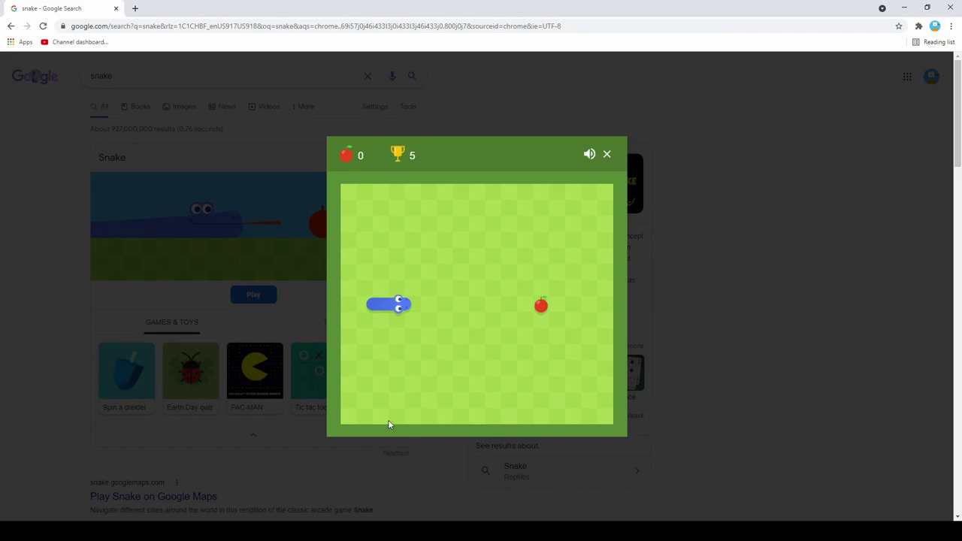
Steer the snake with the arrow keys to eat 2 apples until it crashes
key("Right")
key("Up")
key("Left")
key("Down")
key("Right")
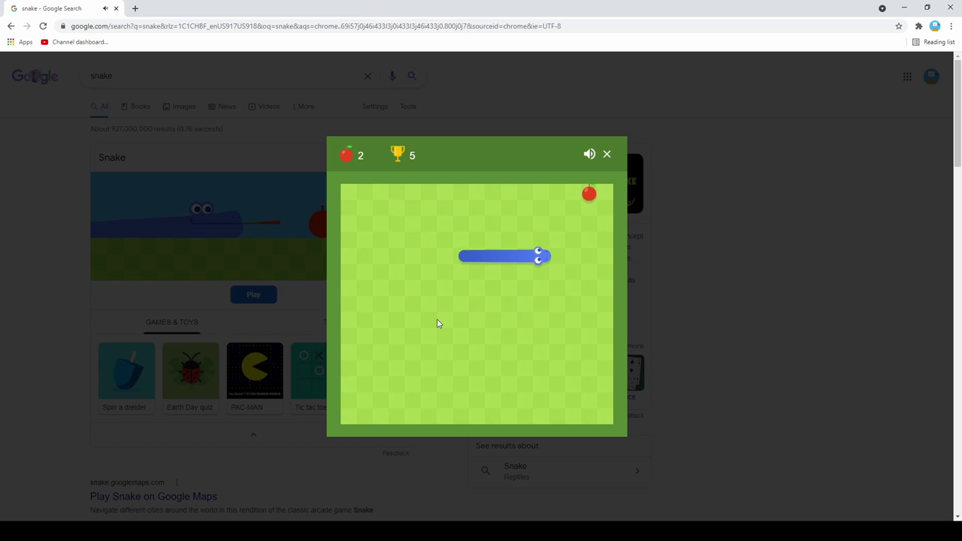
key("Up")
key("Left")
key("Right")
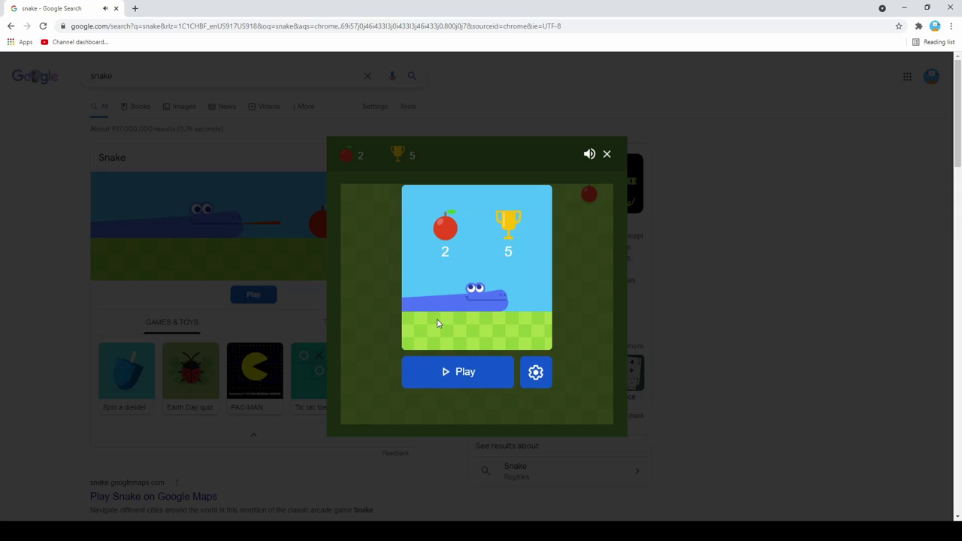
Start a new round and steer the snake onto the first apples
left_click(500, 374)
key("Up")
key("Left")
key("Down")
key("Down")
key("Left")
key("Up")
key("Left")
key("Down")
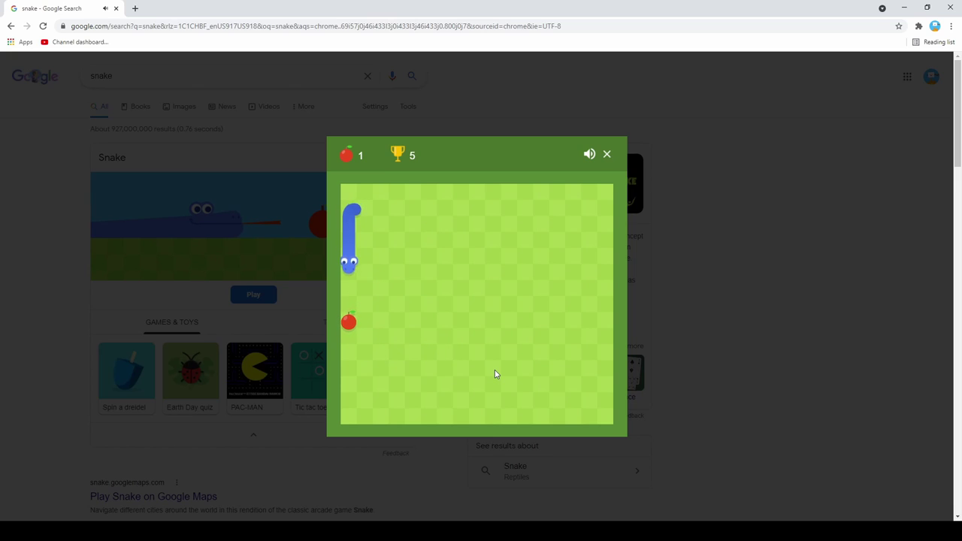
key("Right")
Keep eating apples in the middle and left of the board
key("Up")
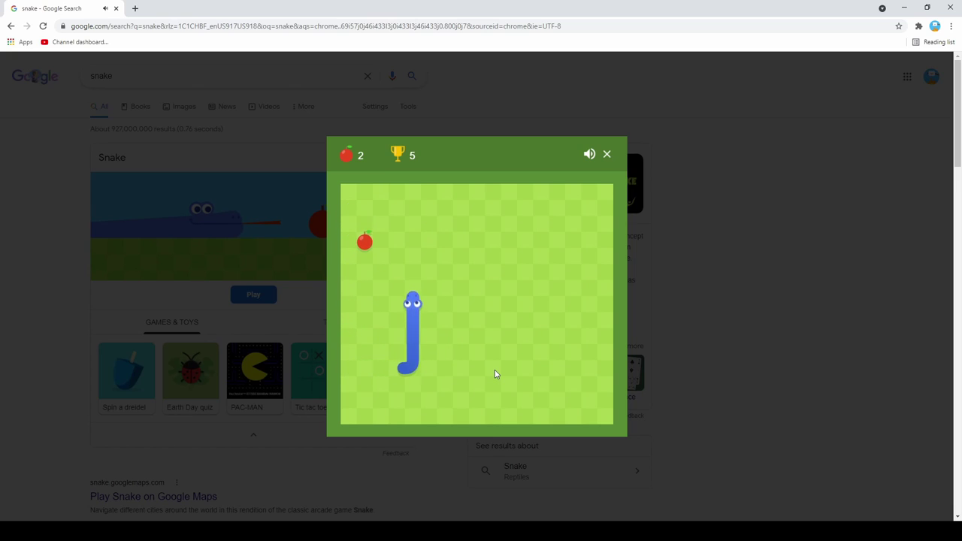
key("Left")
key("Up")
key("Right")
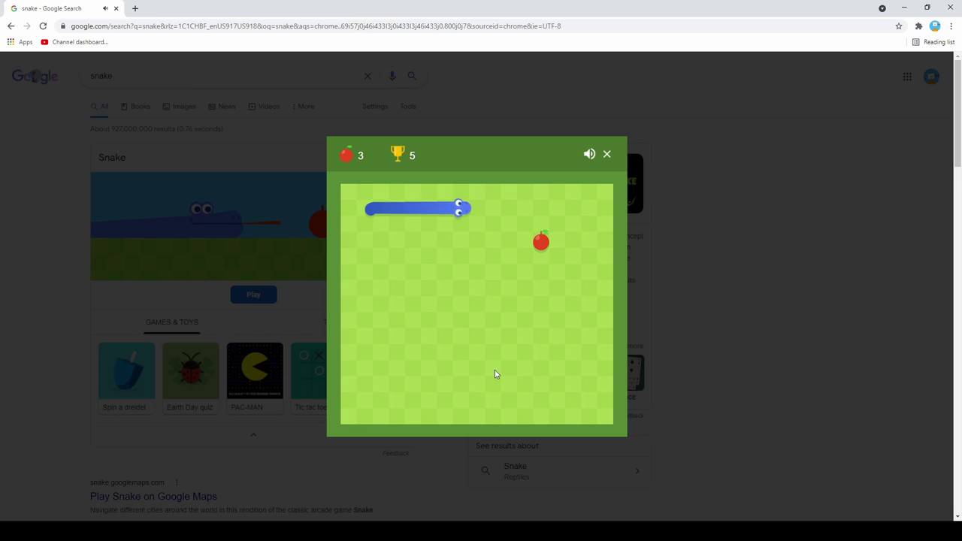
key("Down")
key("Left")
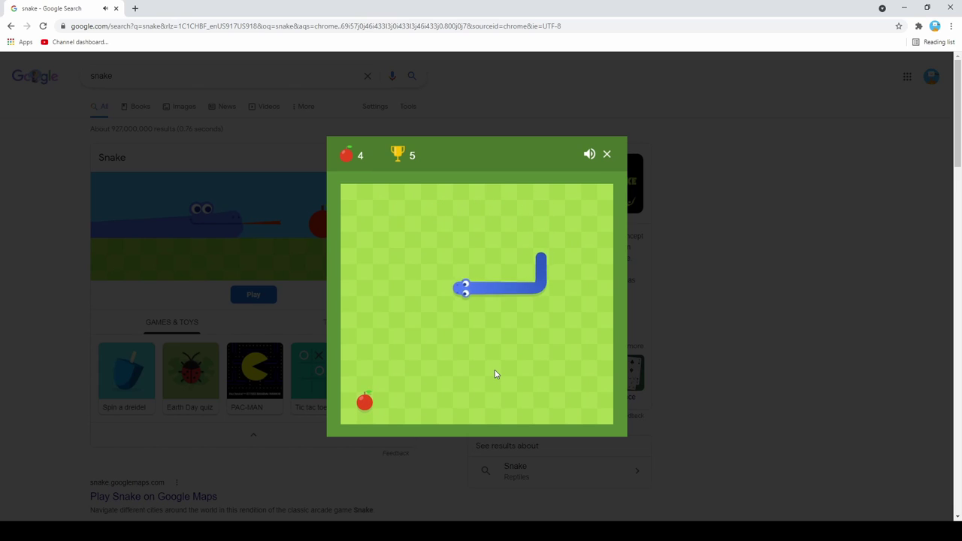
key("Down")
Eat more apples along the bottom and top rows until the snake hits the right wall at 6
key("Right")
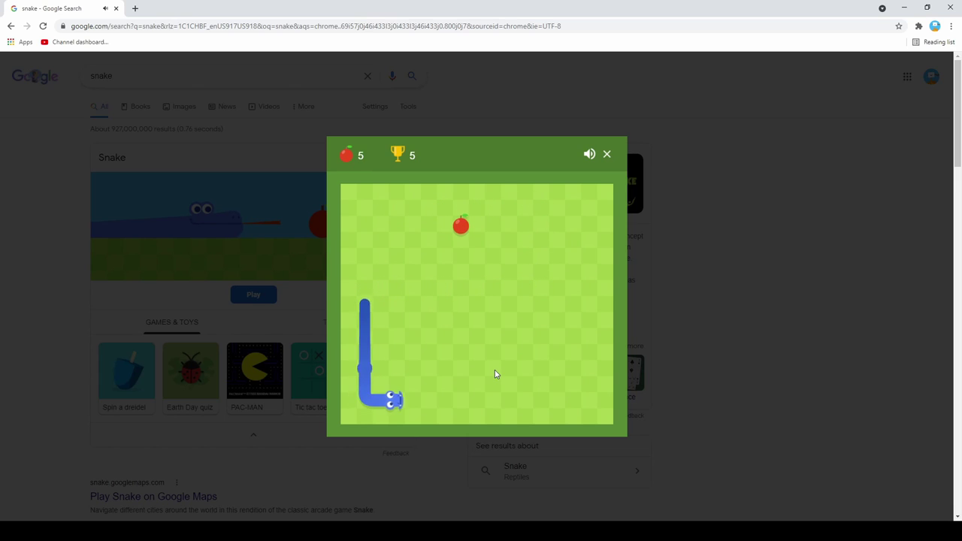
key("Up")
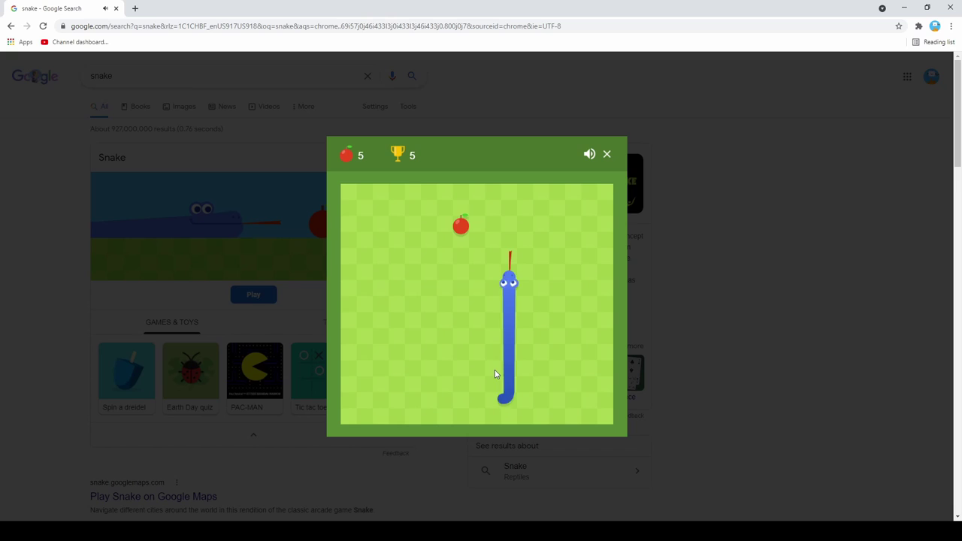
key("Left")
key("Up")
key("Right")
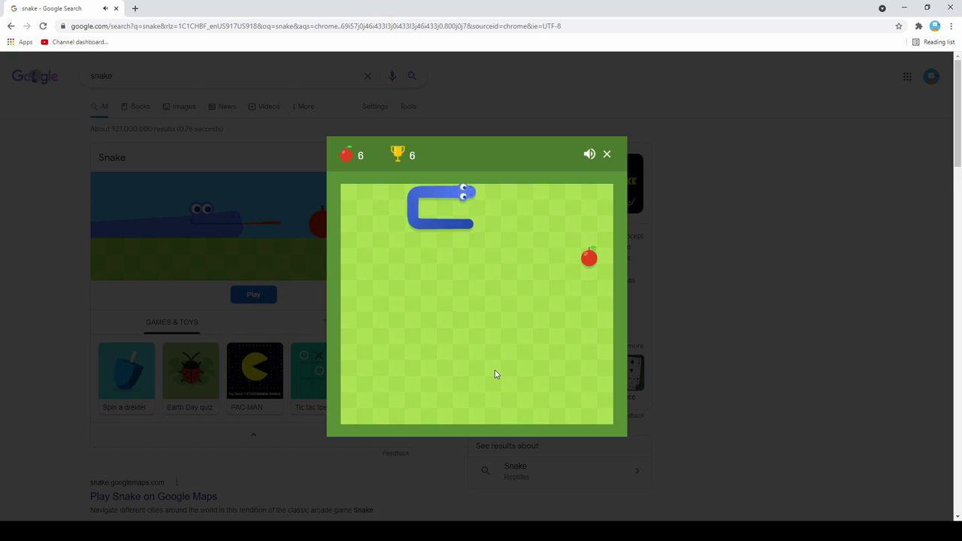
key("Down")
key("Right")
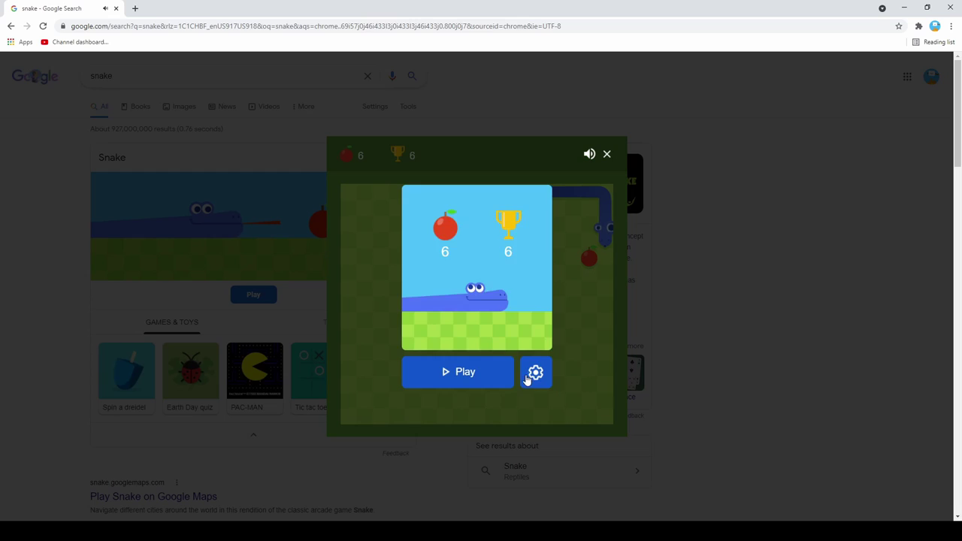
Open the gear-icon game options for snake colour, apple count, board size and speed
left_click(529, 379)
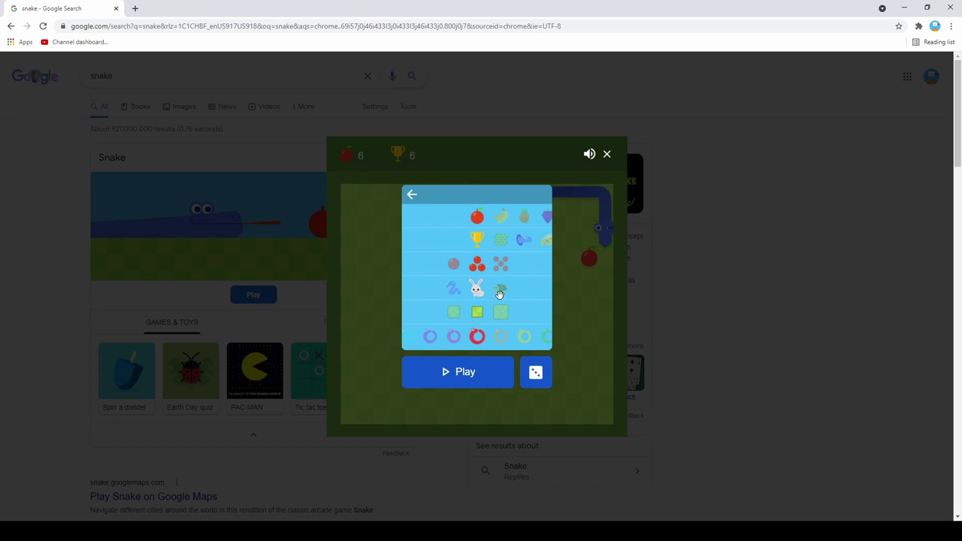
Start a red-snake, three-apple game and eat apples until the snake crashes
left_click(486, 380)
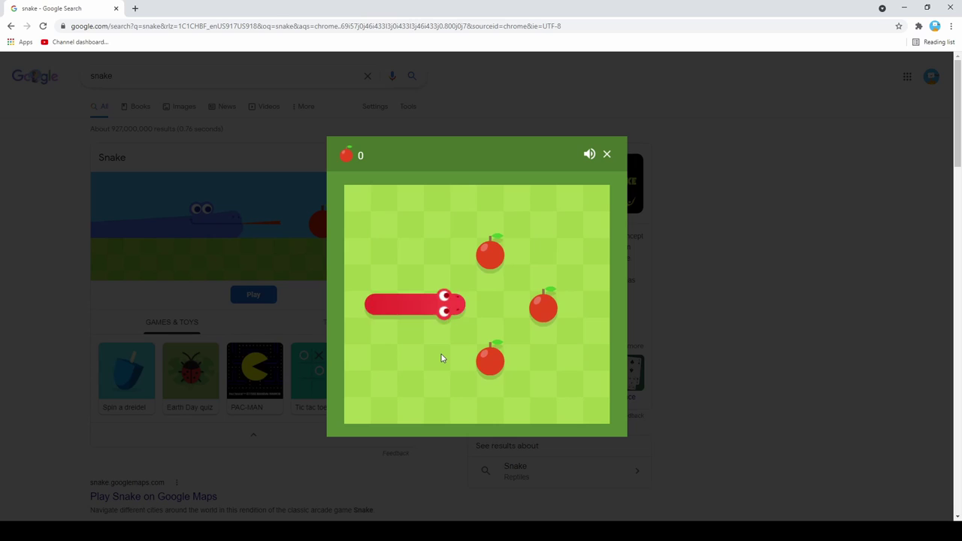
key("Up")
key("Left")
key("Down")
key("Right")
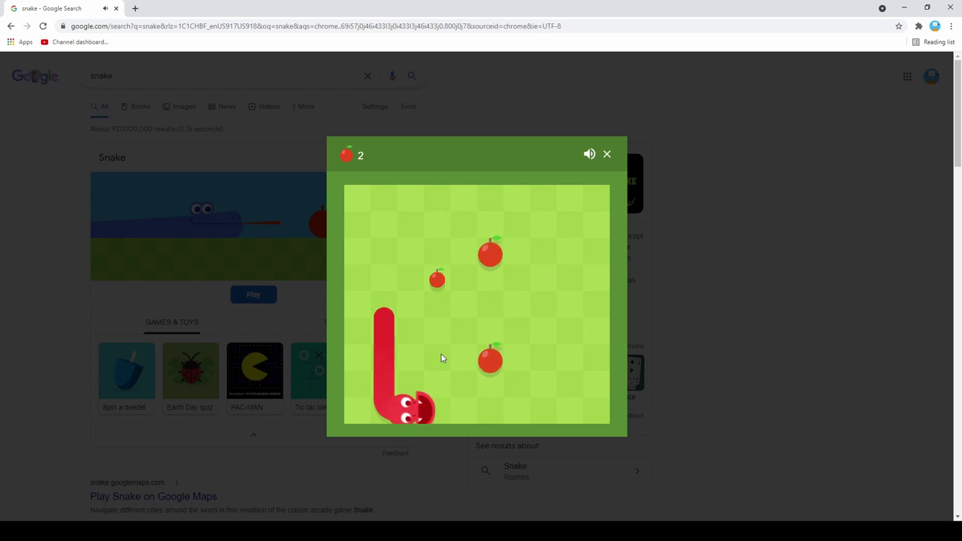
key("Up")
key("Left")
key("Down")
key("Right")
key("Down")
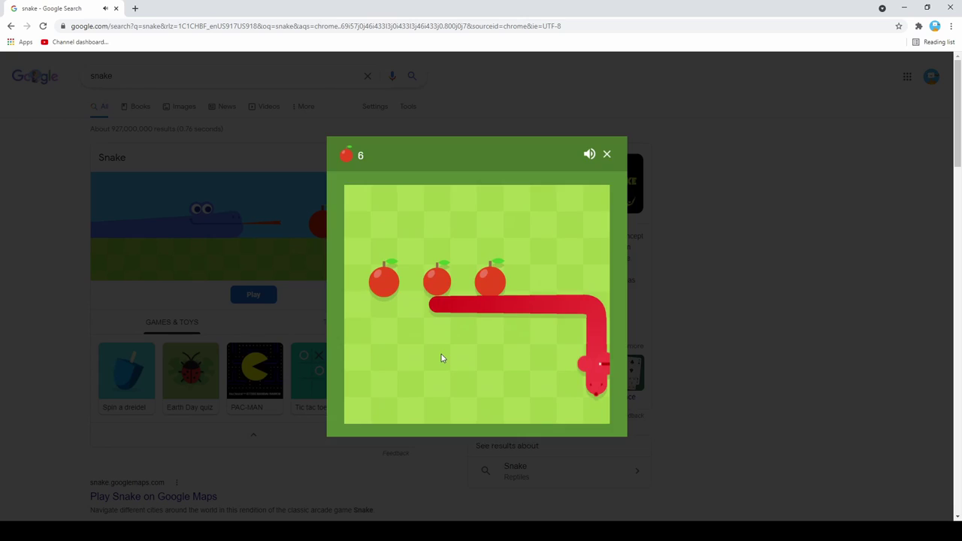
Restart the game and eat the lower-left apple and nearby apples
left_click(435, 367)
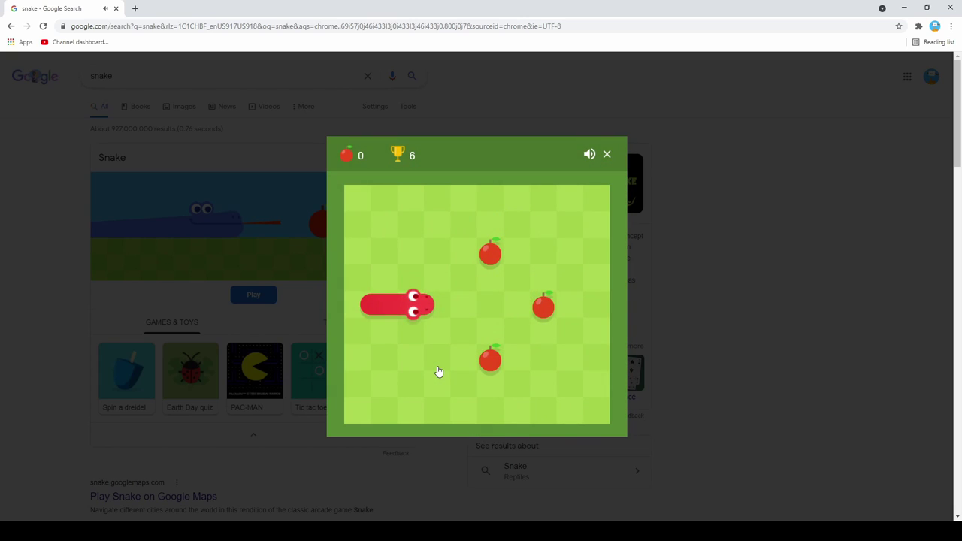
key("Up")
key("Left")
key("Down")
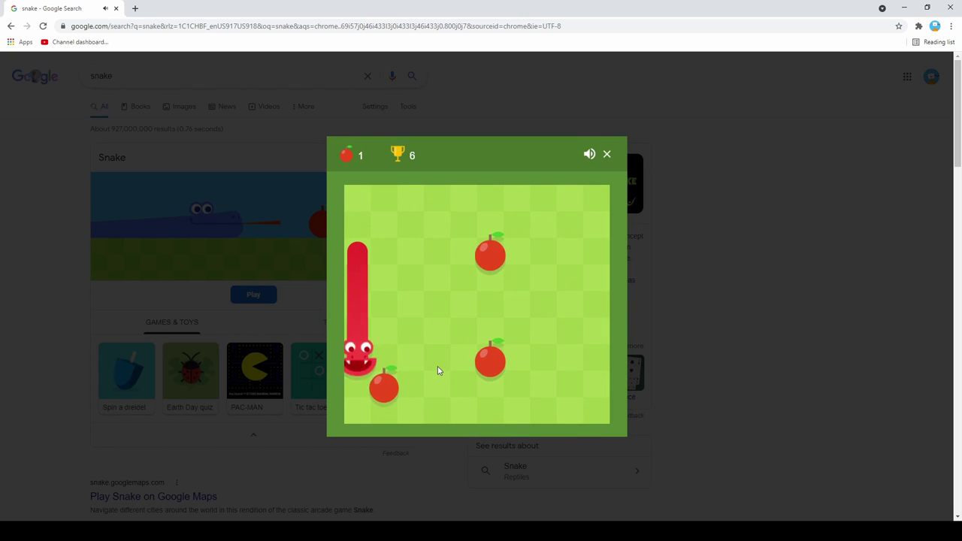
key("Right")
key("Up")
key("Left")
key("Down")
key("Right")
key("Left")
key("Up")
Weave the snake up and down the board to eat more apples
key("Right")
key("Down")
key("Left")
key("Up")
key("Right")
key("Down")
key("Left")
key("Up")
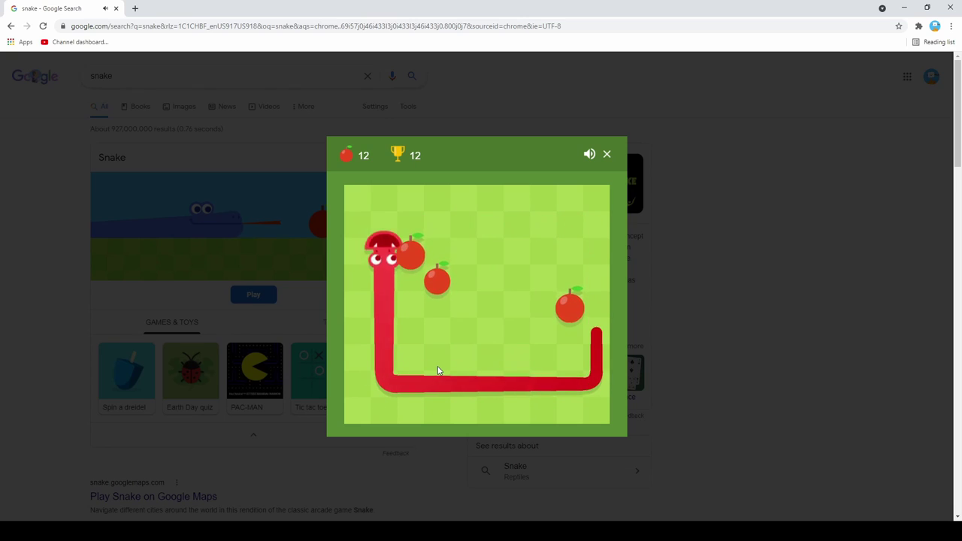
key("Right")
Keep eating apples until the snake crashes at 17, a new best score
key("Up")
key("Left")
key("Down")
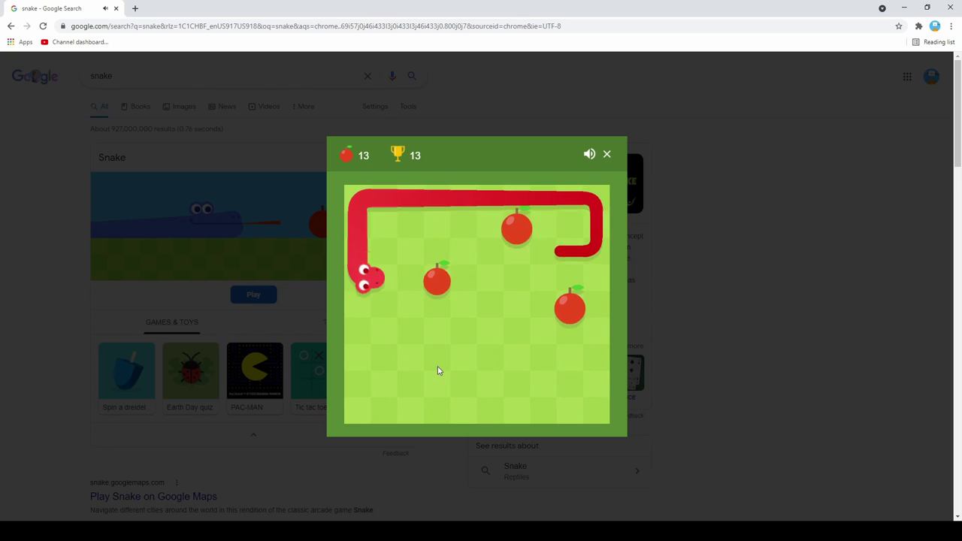
key("Down")
key("Left")
key("Up")
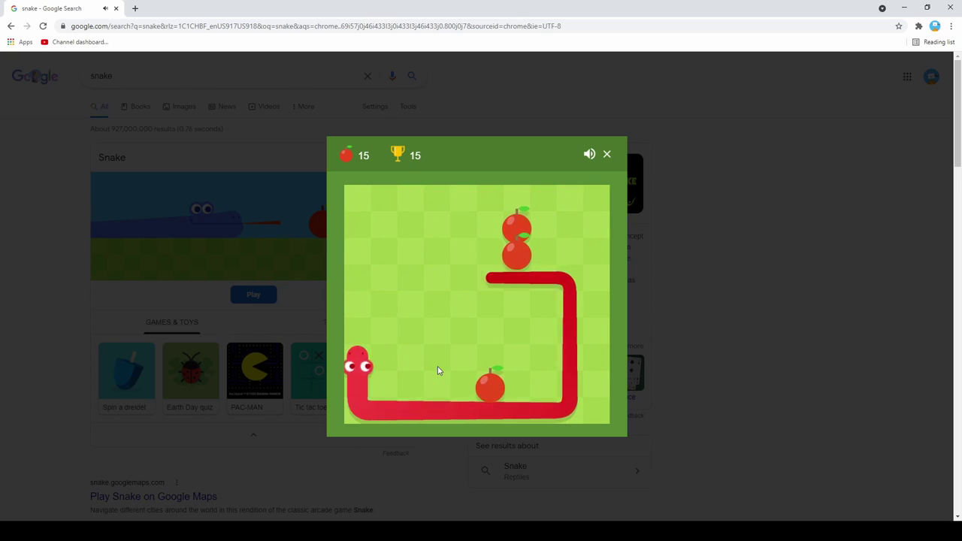
key("Right")
key("Down")
key("Left")
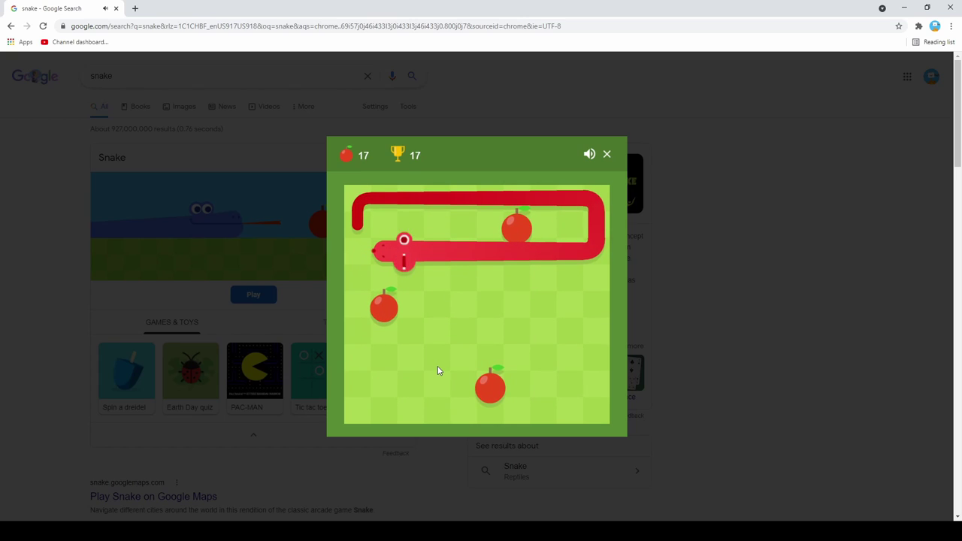